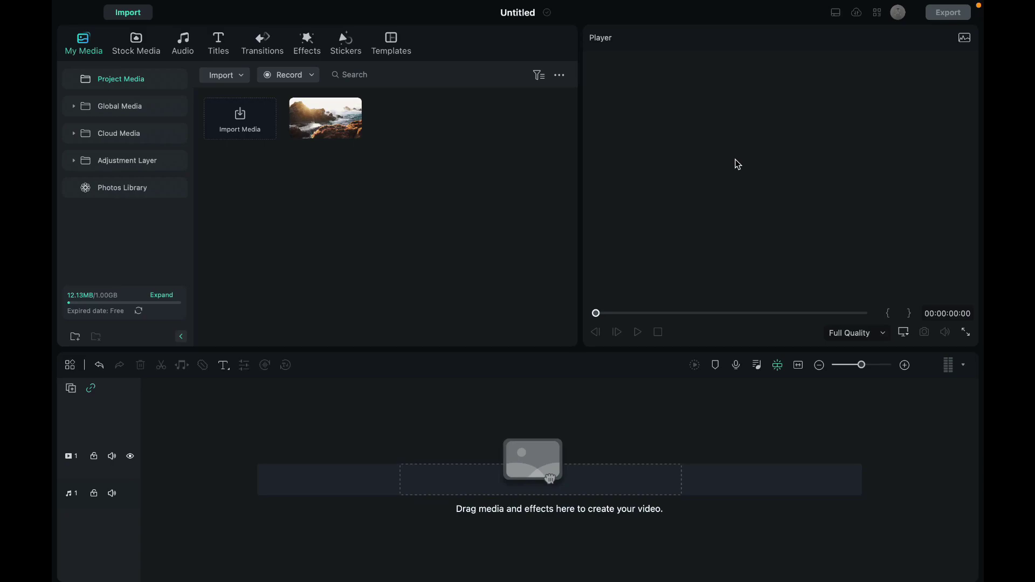
- Place the seaside clip at 00:00 on video track 1 and preview it to its 8-second end
{"action": "left_click", "coordinate": [318, 124]}
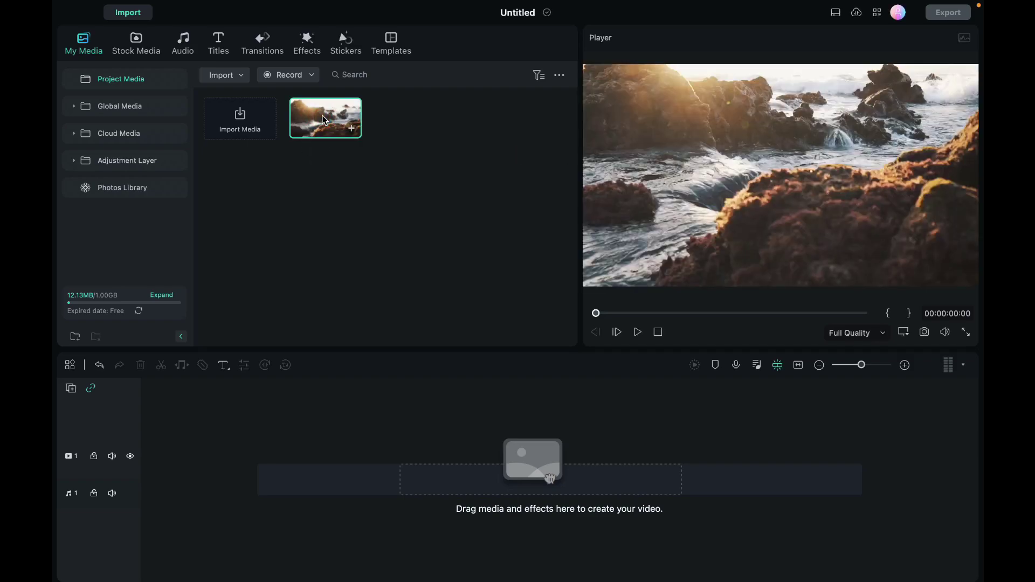
{"action": "left_click_drag", "start_coordinate": [550, 479], "coordinate": [149, 488]}
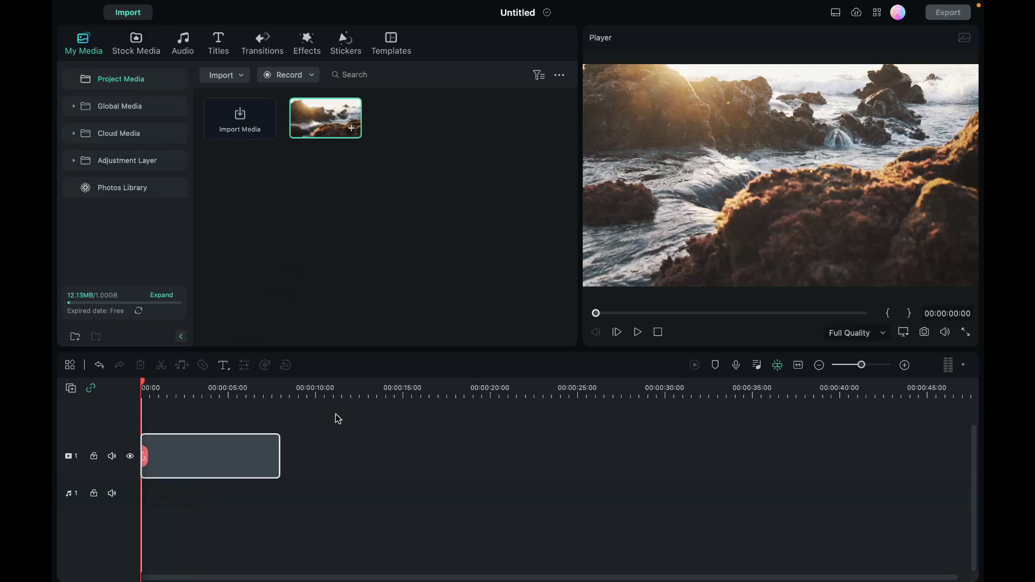
{"action": "left_click", "coordinate": [638, 332]}
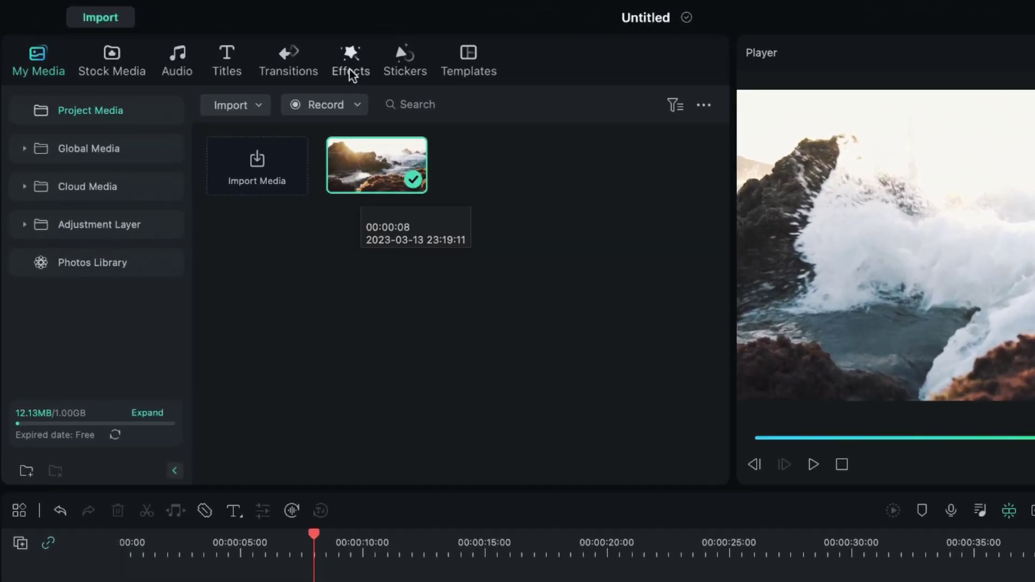
- Search the Effects library for 'crop' and drop the Crop effect onto the seaside timeline clip
{"action": "left_click", "coordinate": [352, 70]}
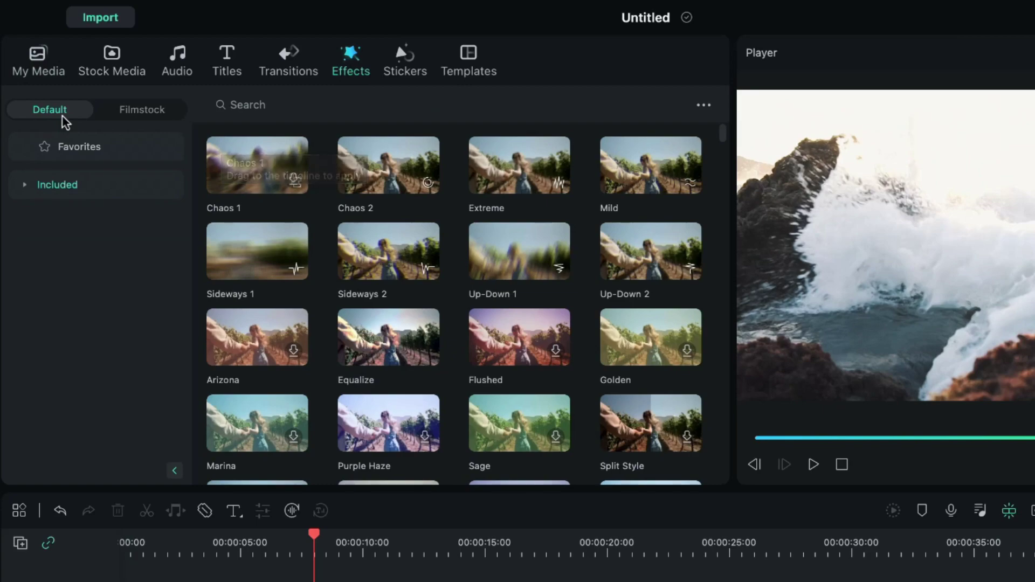
{"action": "left_click", "coordinate": [312, 105]}
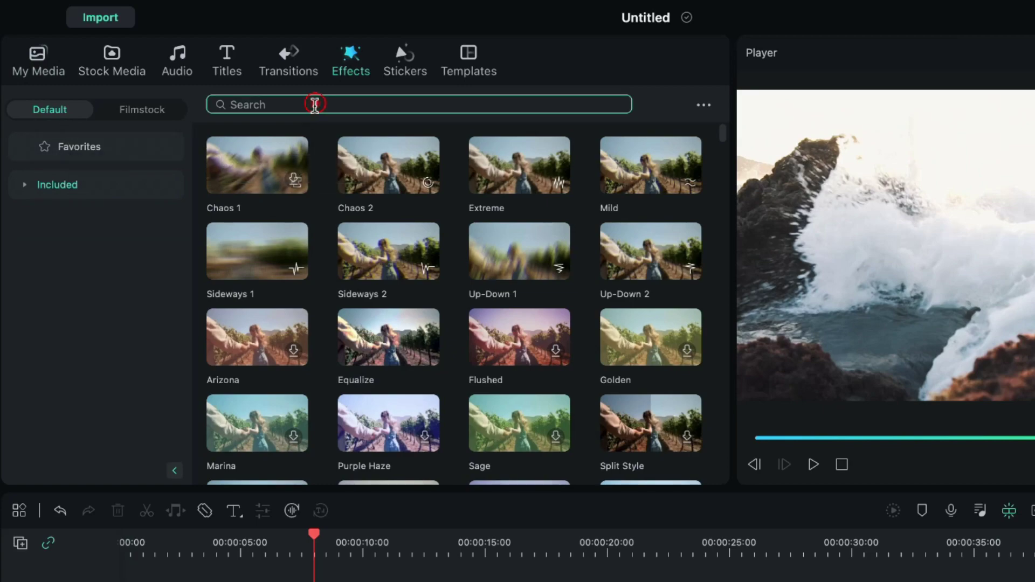
{"action": "type", "text": "crop"}
{"action": "key", "text": "Return"}
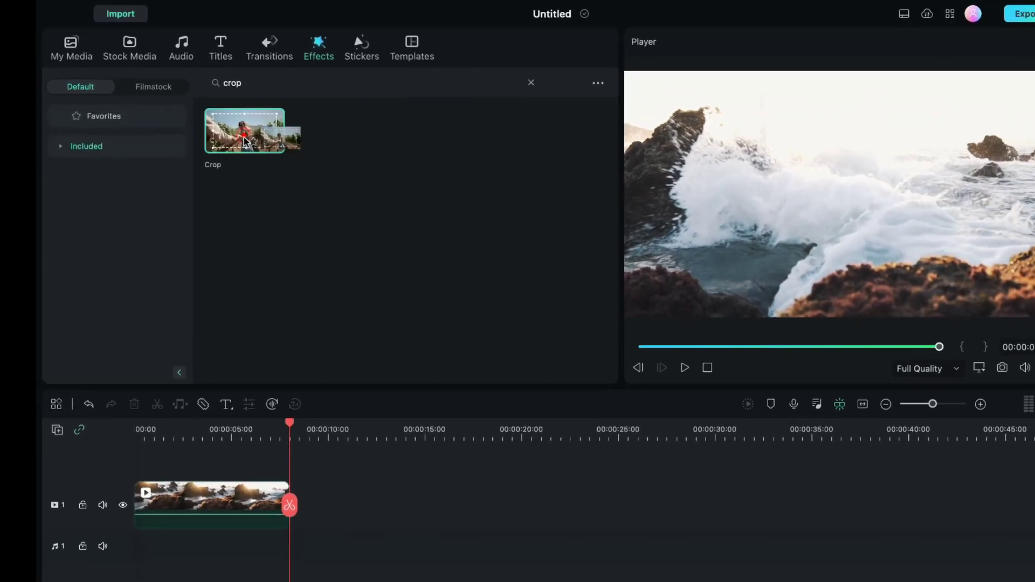
{"action": "left_click_drag", "start_coordinate": [255, 168], "coordinate": [167, 522]}
{"action": "left_click_drag", "start_coordinate": [174, 372], "coordinate": [151, 445]}
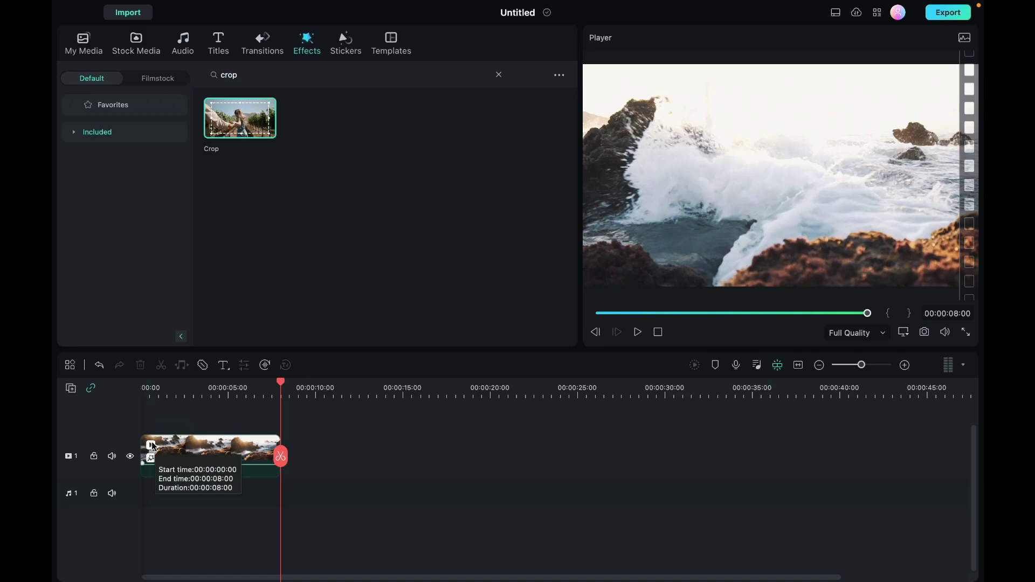
- In the clip's Crop settings, keyframe Top and Bottom at 50 at 00:00
{"action": "double_click", "coordinate": [228, 454]}
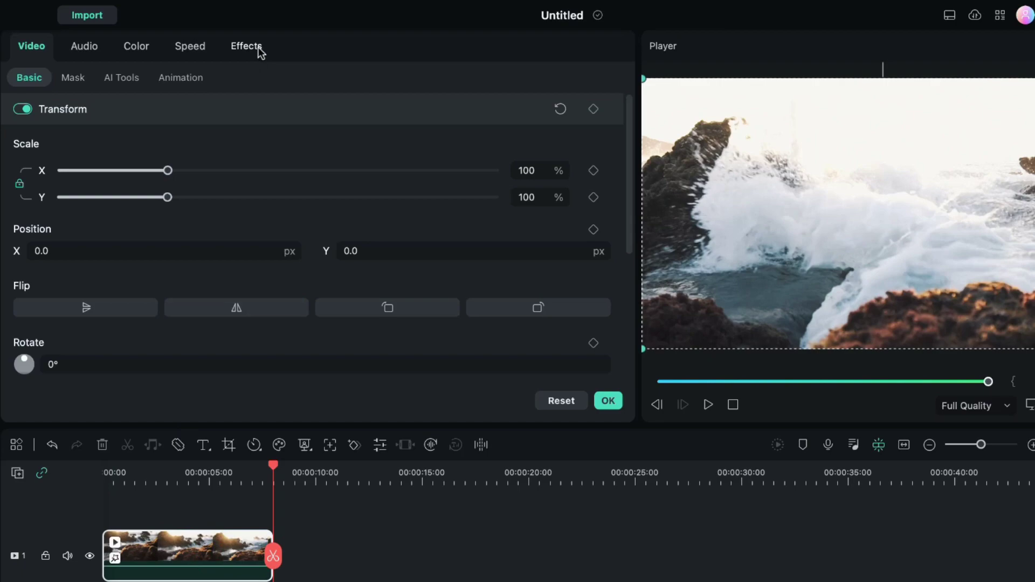
{"action": "left_click", "coordinate": [259, 51]}
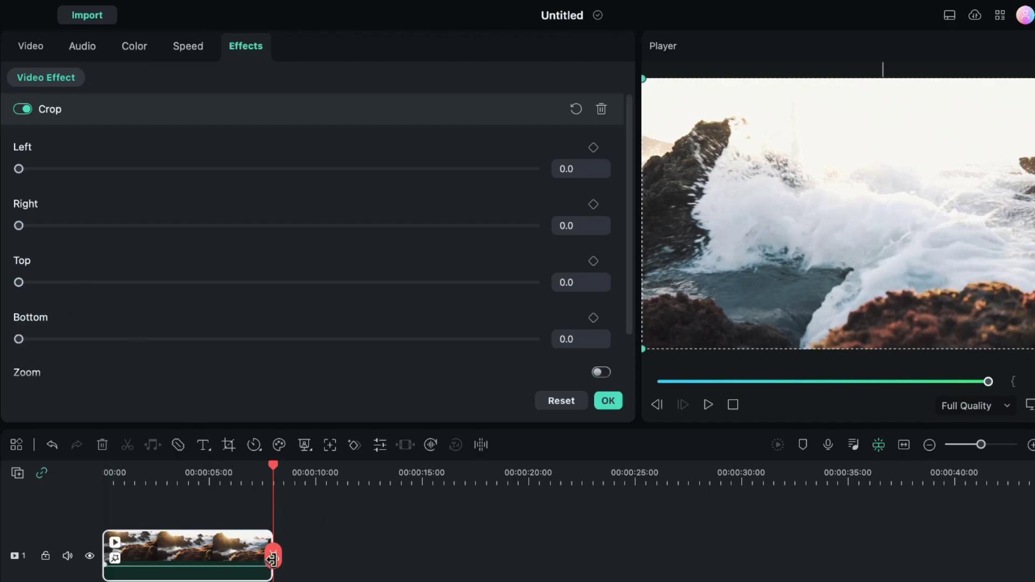
{"action": "left_click_drag", "start_coordinate": [273, 556], "coordinate": [104, 558]}
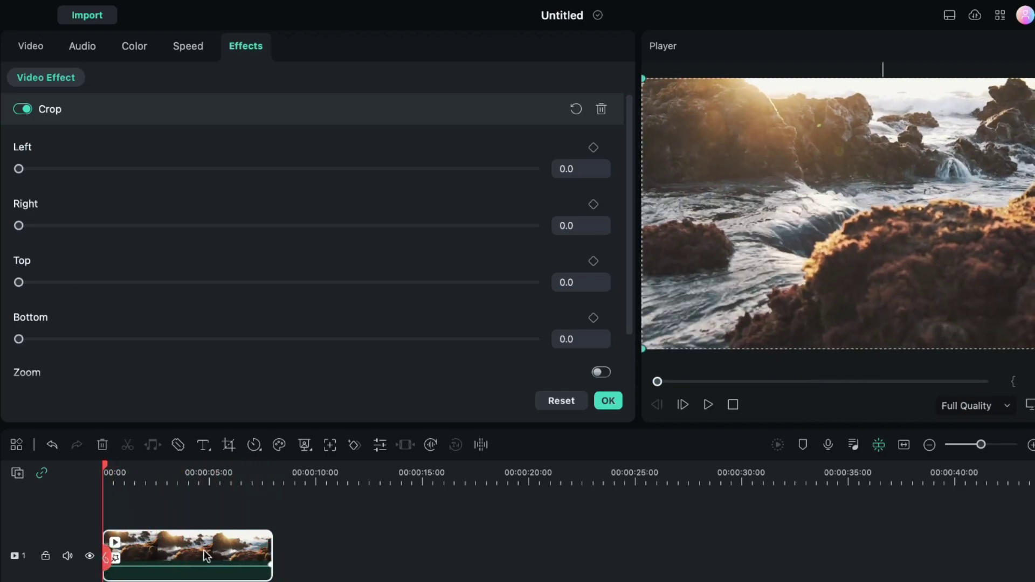
{"action": "left_click", "coordinate": [594, 262]}
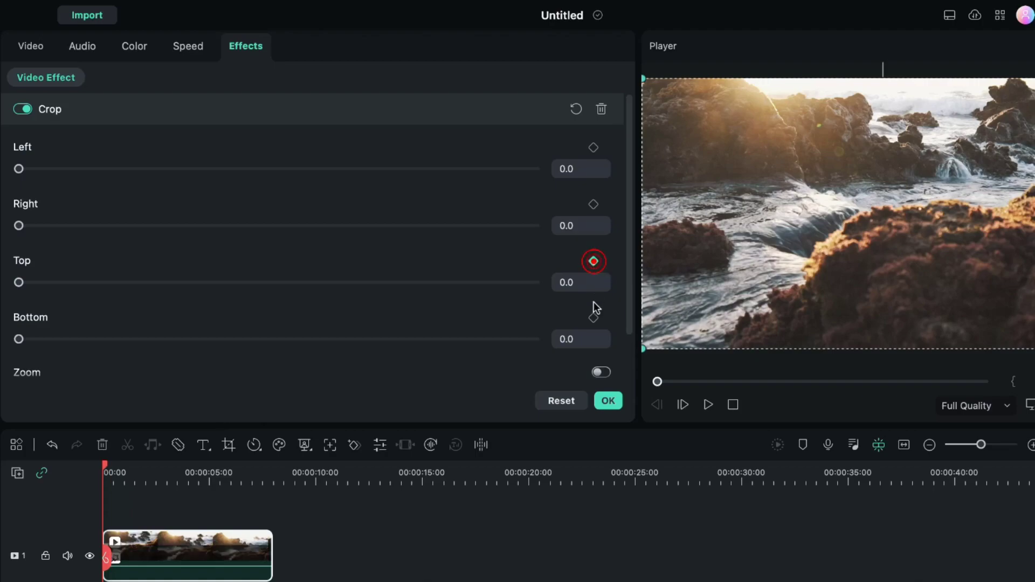
{"action": "left_click", "coordinate": [594, 318]}
{"action": "key", "text": "BackSpace"}
{"action": "key", "text": "BackSpace"}
{"action": "key", "text": "BackSpace"}
{"action": "left_click", "coordinate": [594, 339]}
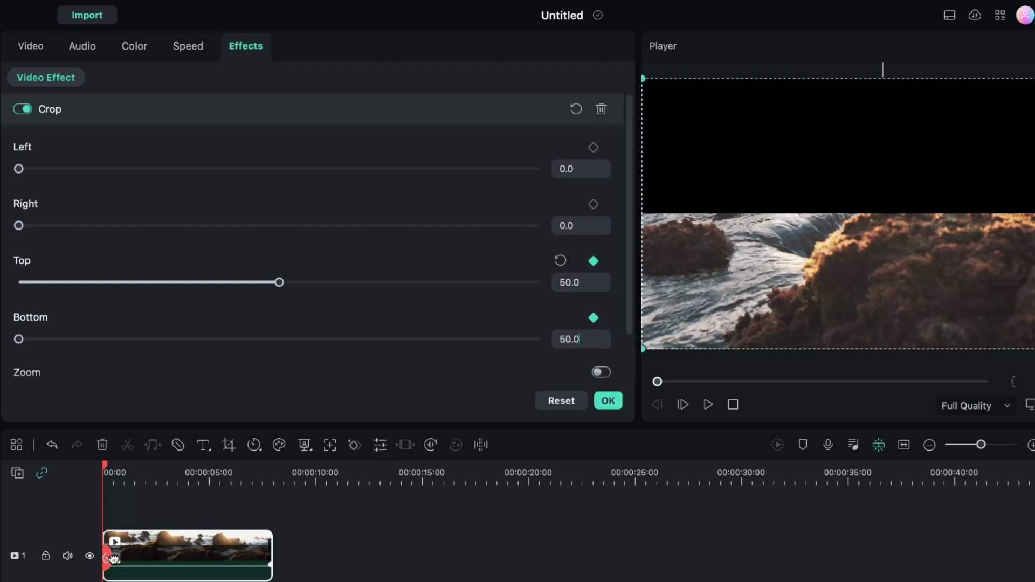
- Slightly past the start, keyframe Top and Bottom back to 0 and confirm the crop
{"action": "left_click_drag", "start_coordinate": [108, 566], "coordinate": [152, 576]}
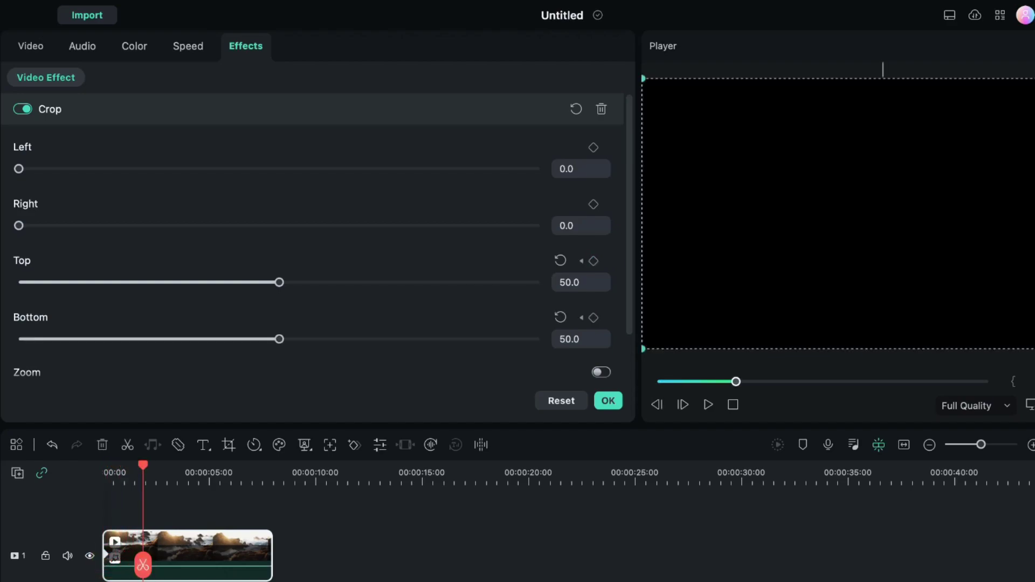
{"action": "left_click", "coordinate": [563, 262]}
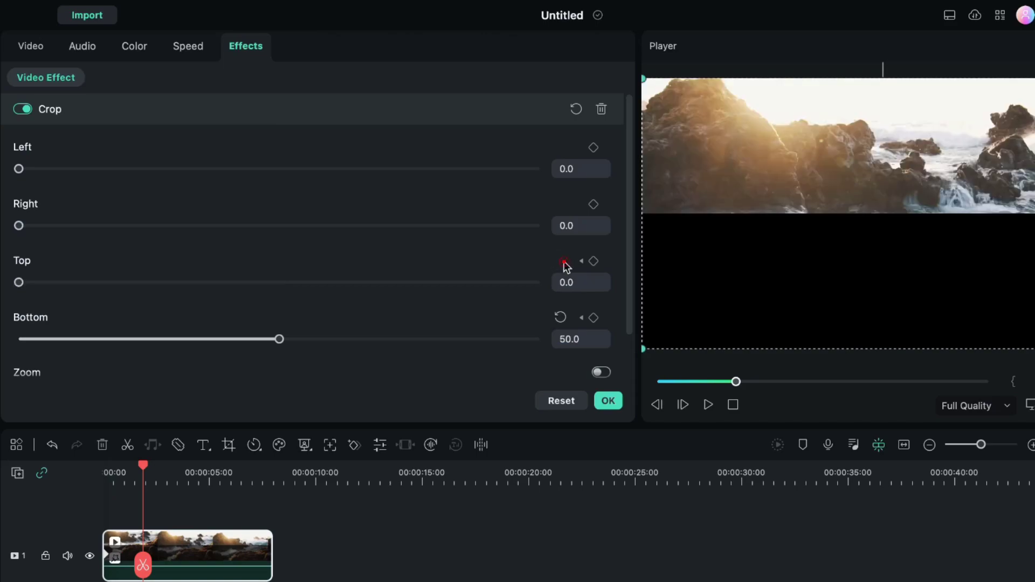
{"action": "left_click", "coordinate": [561, 318]}
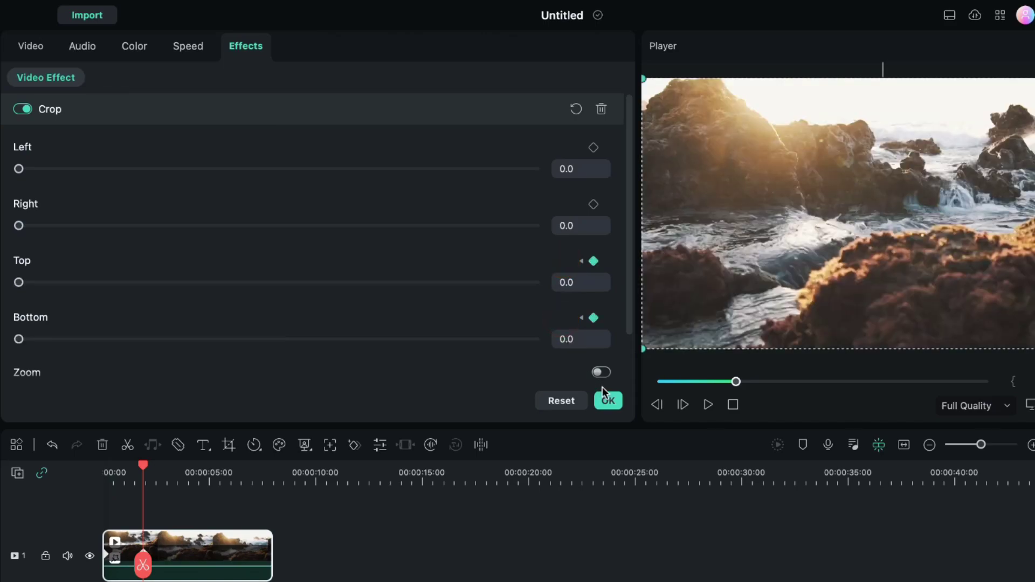
{"action": "left_click", "coordinate": [608, 401]}
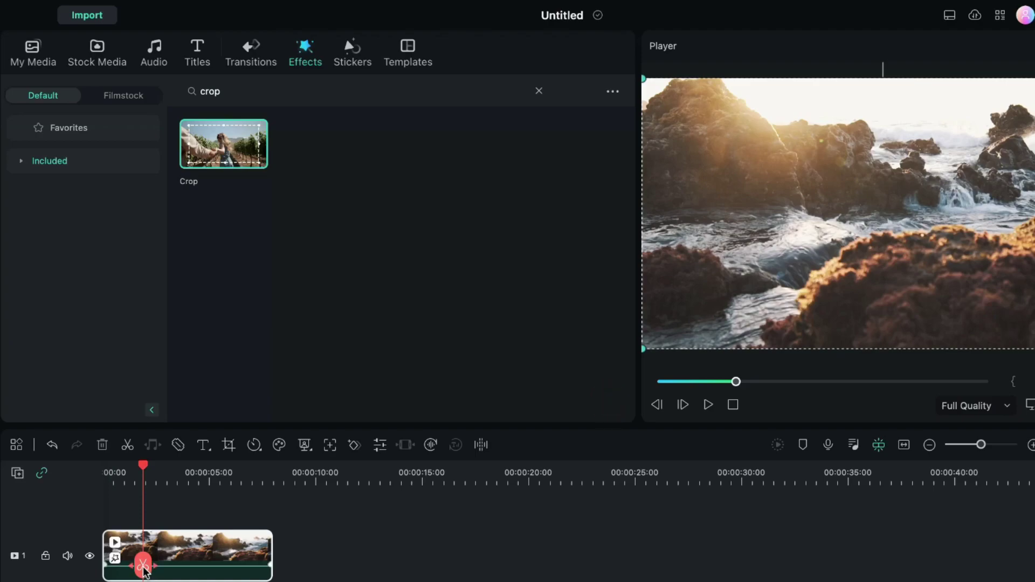
{"action": "left_click_drag", "start_coordinate": [143, 566], "coordinate": [95, 575]}
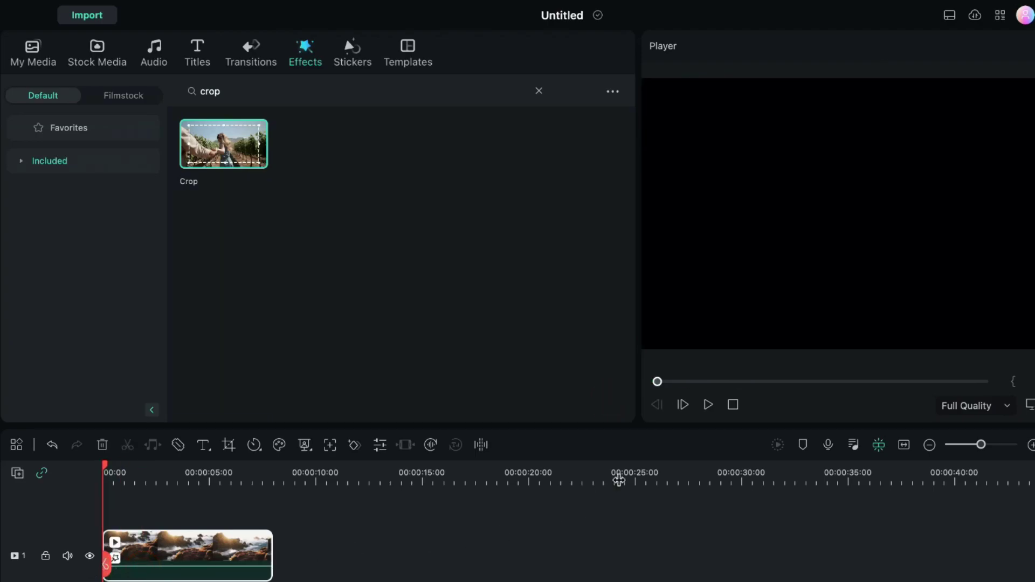
{"action": "left_click", "coordinate": [708, 405]}
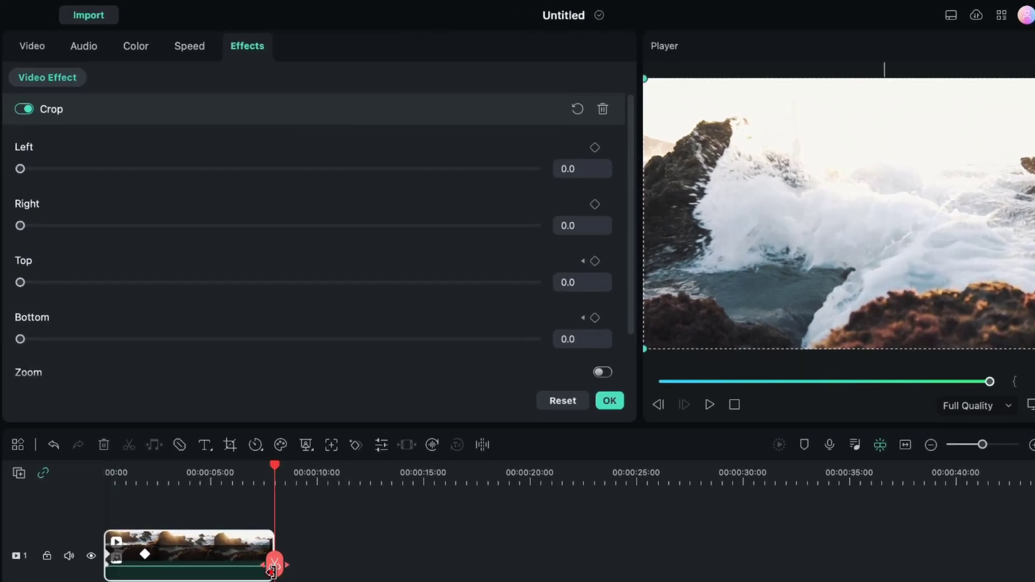
- Keyframe Crop Top and Bottom at 50 at the clip's end
{"action": "left_click_drag", "start_coordinate": [273, 571], "coordinate": [270, 573]}
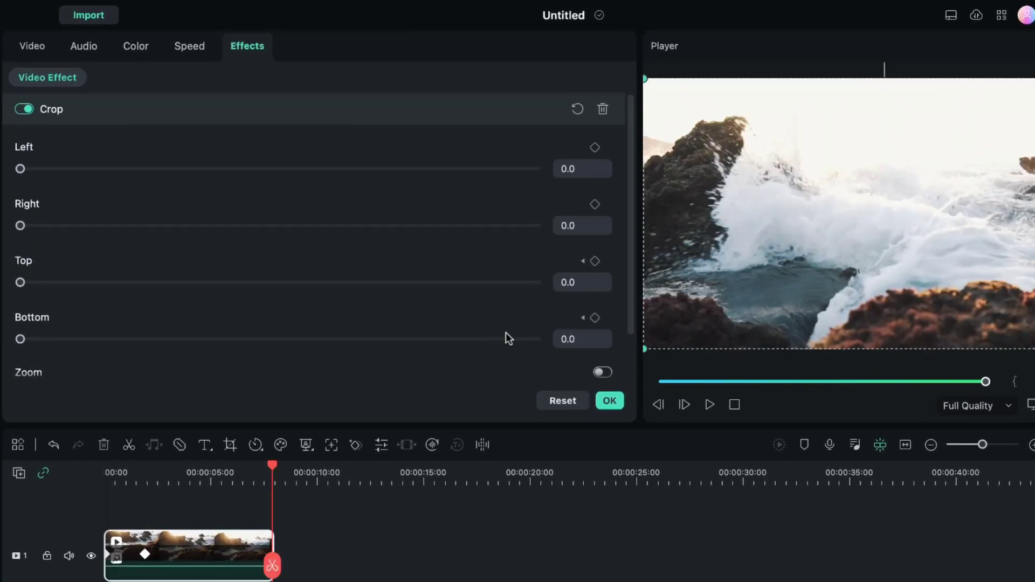
{"action": "left_click", "coordinate": [595, 261]}
{"action": "left_click", "coordinate": [596, 317]}
{"action": "left_click", "coordinate": [574, 282]}
{"action": "key", "text": "BackSpace"}
{"action": "left_click", "coordinate": [604, 336]}
{"action": "key", "text": "BackSpace"}
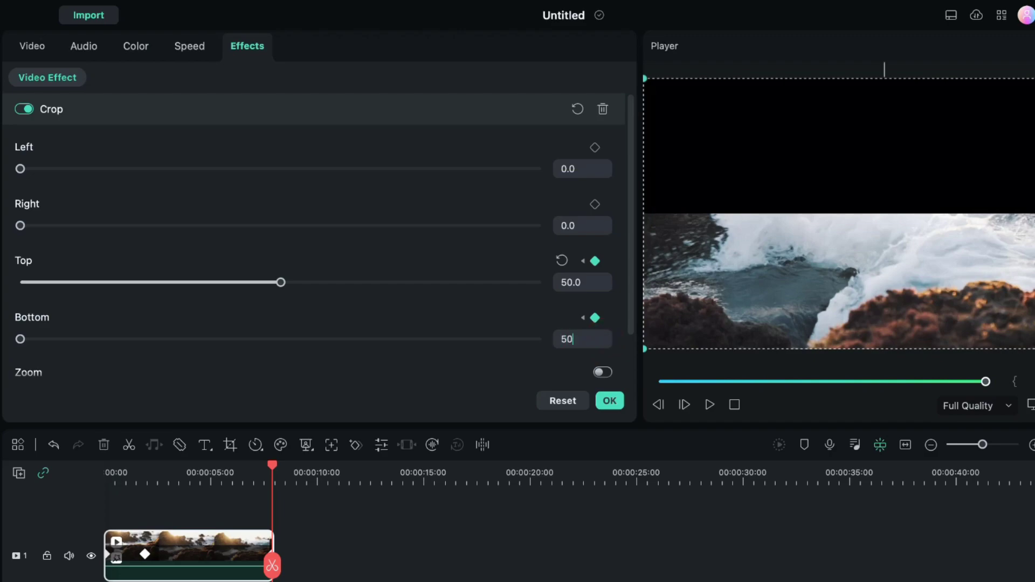
{"action": "left_click", "coordinate": [617, 314]}
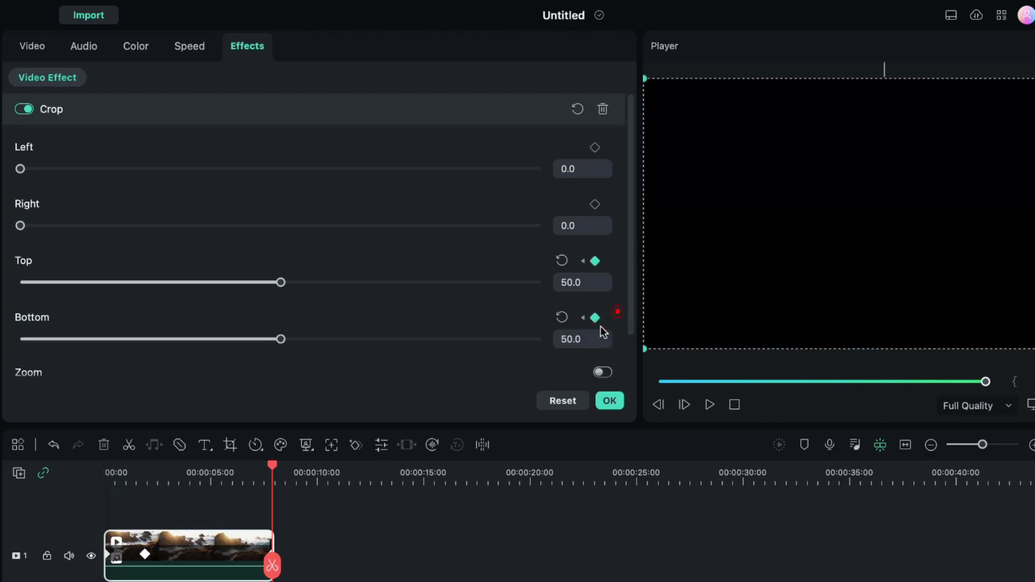
- Around 6 seconds, keyframe Top and Bottom at 0 and confirm the crop
{"action": "left_click_drag", "start_coordinate": [275, 572], "coordinate": [234, 572]}
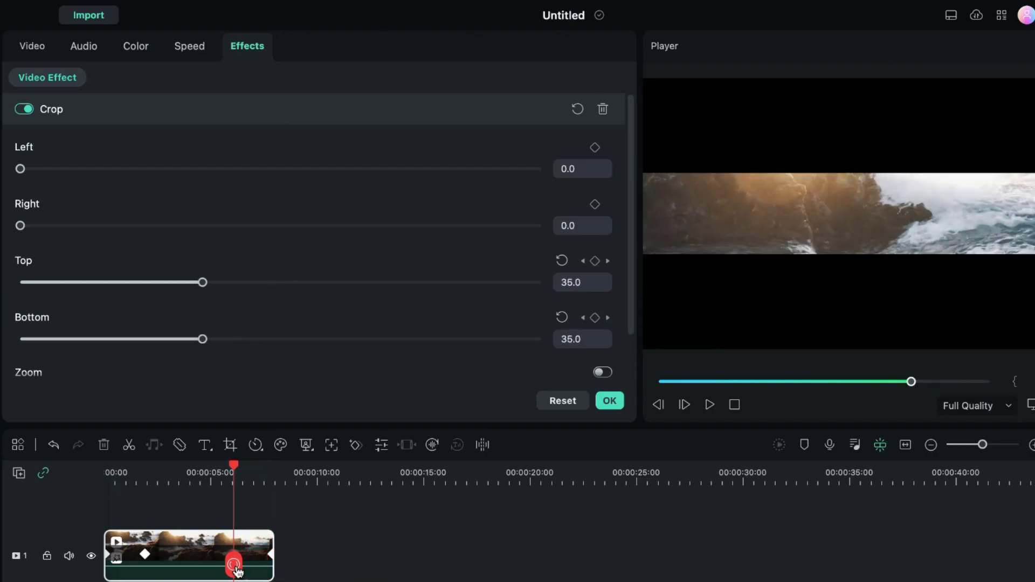
{"action": "left_click", "coordinate": [562, 261]}
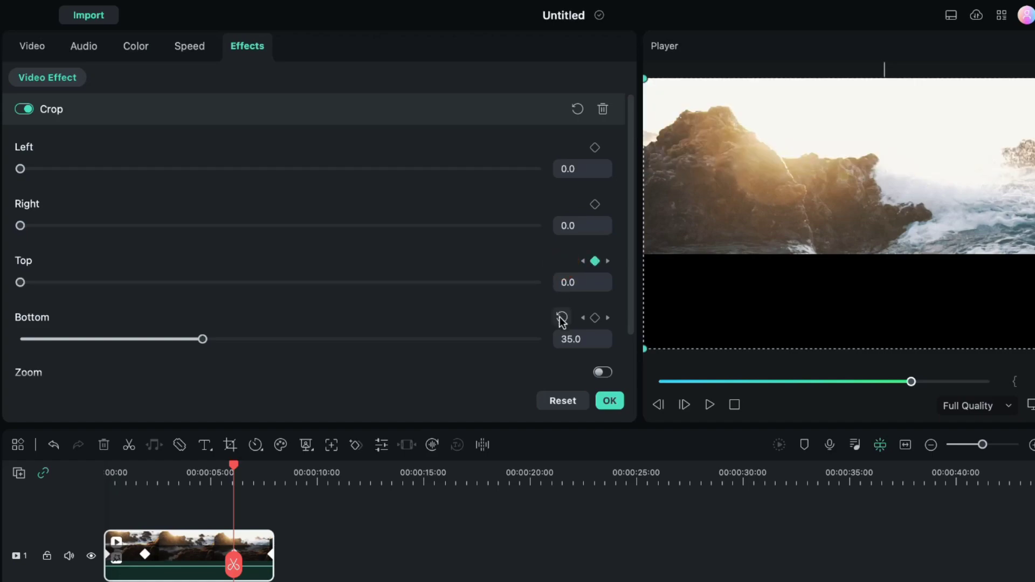
{"action": "left_click", "coordinate": [561, 317]}
{"action": "left_click", "coordinate": [606, 398]}
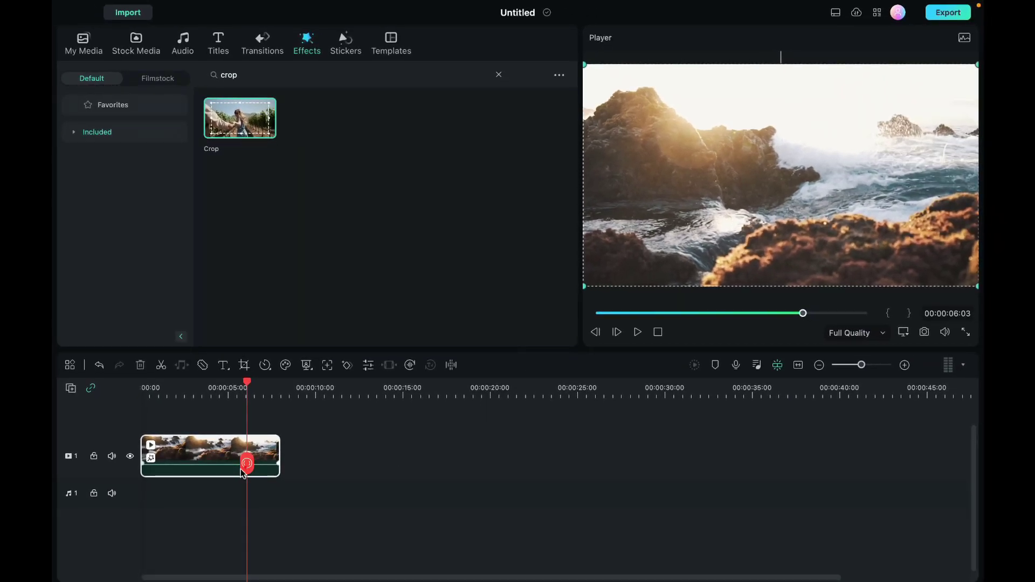
{"action": "left_click_drag", "start_coordinate": [248, 477], "coordinate": [226, 461]}
{"action": "left_click", "coordinate": [639, 332]}
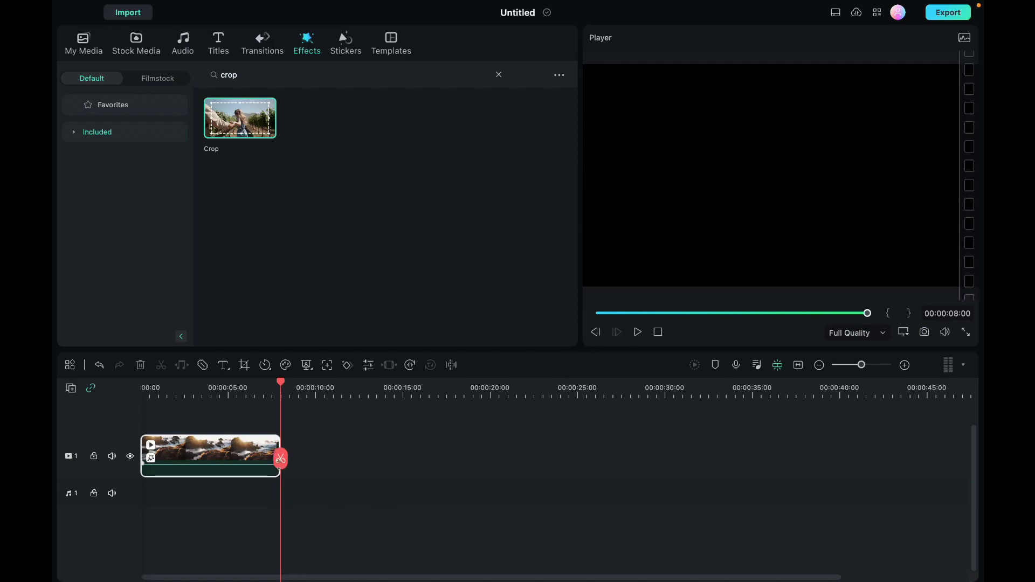
{"action": "key", "text": "space"}
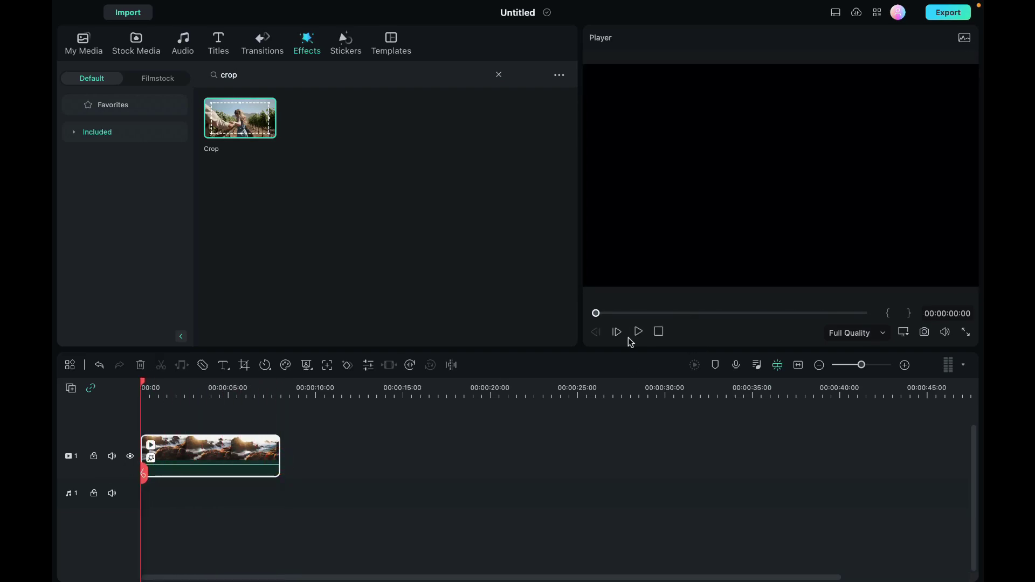
{"action": "left_click", "coordinate": [637, 333]}
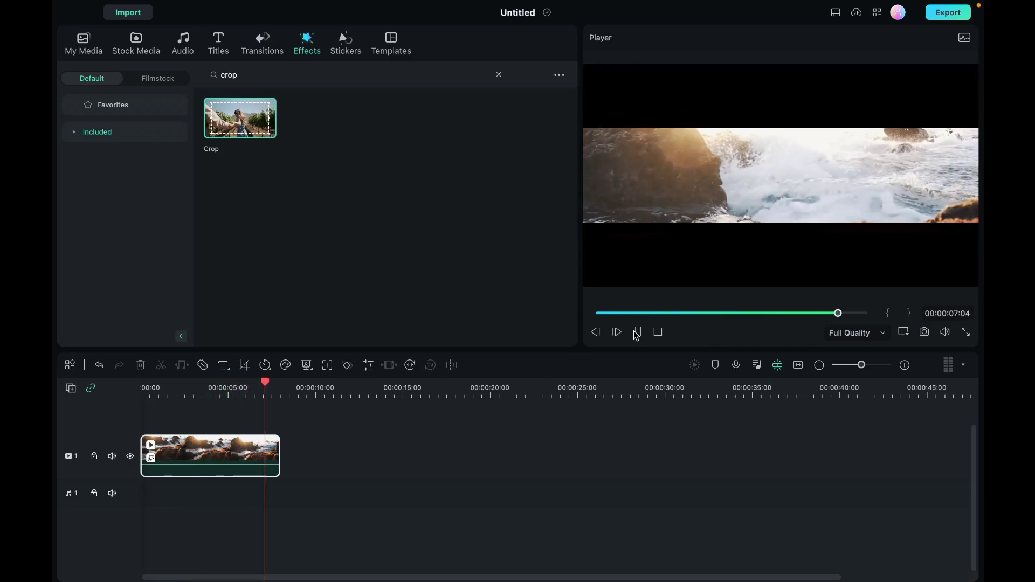
{"action": "mouse_move", "coordinate": [545, 581]}
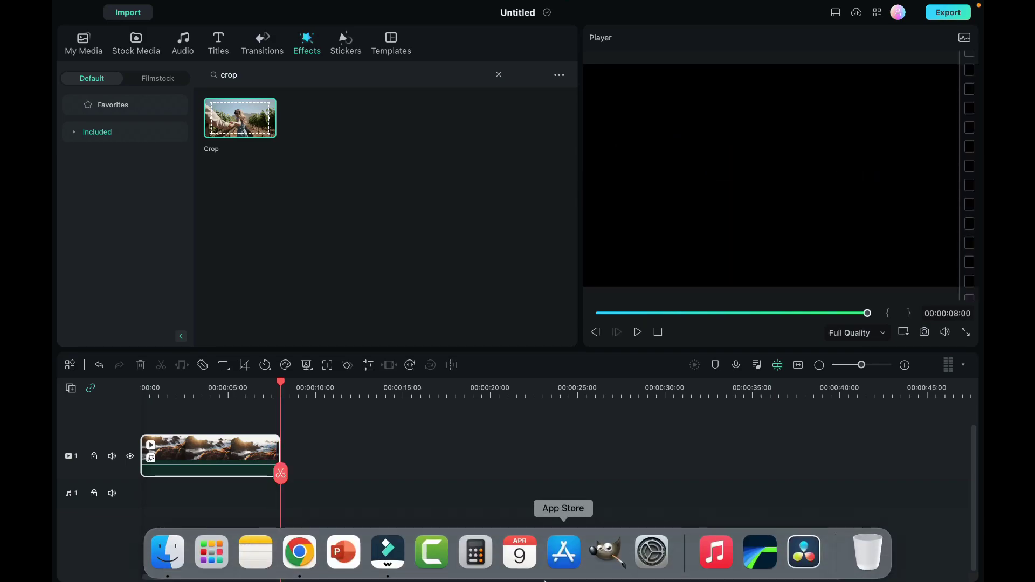